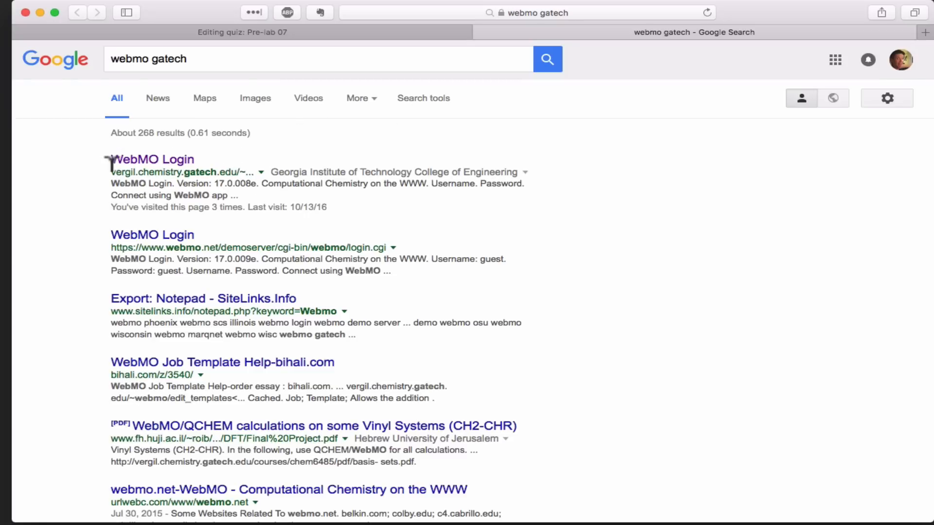
Open the Georgia Tech WebMO Login result (vergil.chemistry.gatech.edu) from the Google results
drag(111, 162, 234, 161)
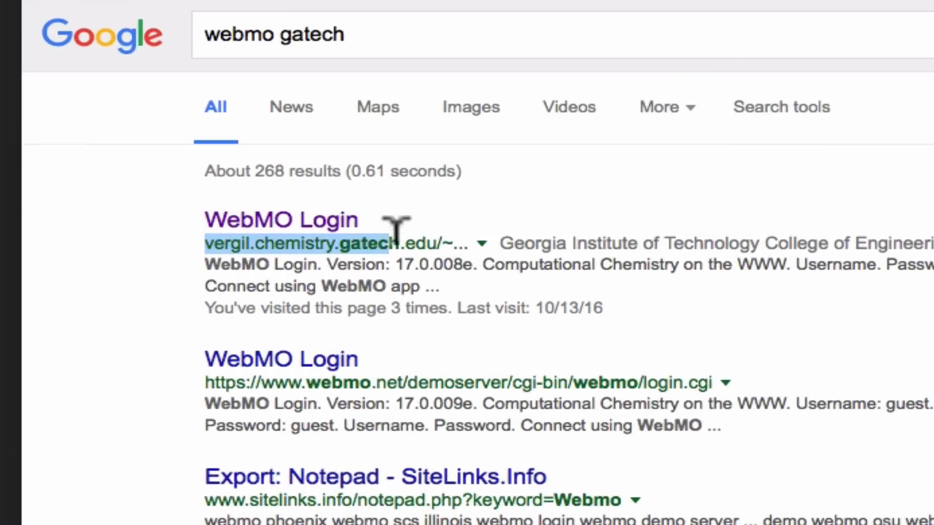
drag(432, 221, 448, 216)
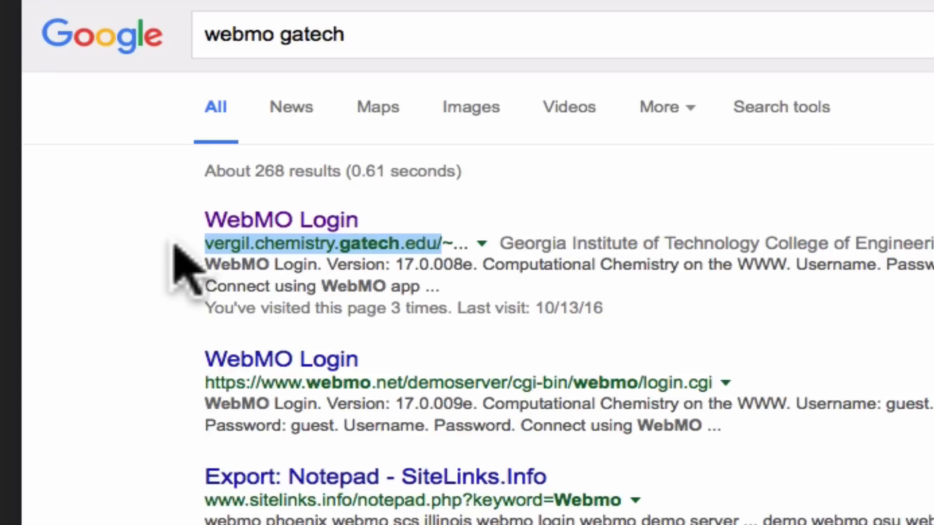
click(149, 255)
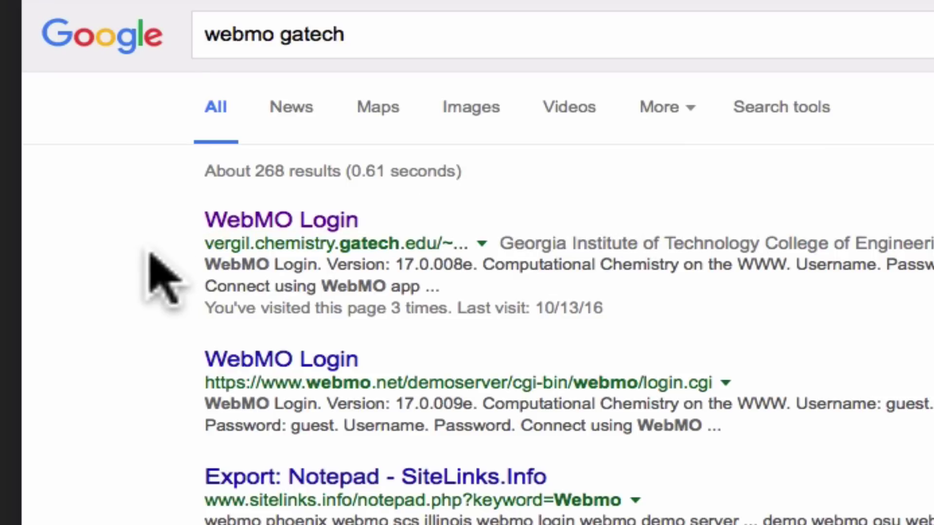
click(300, 228)
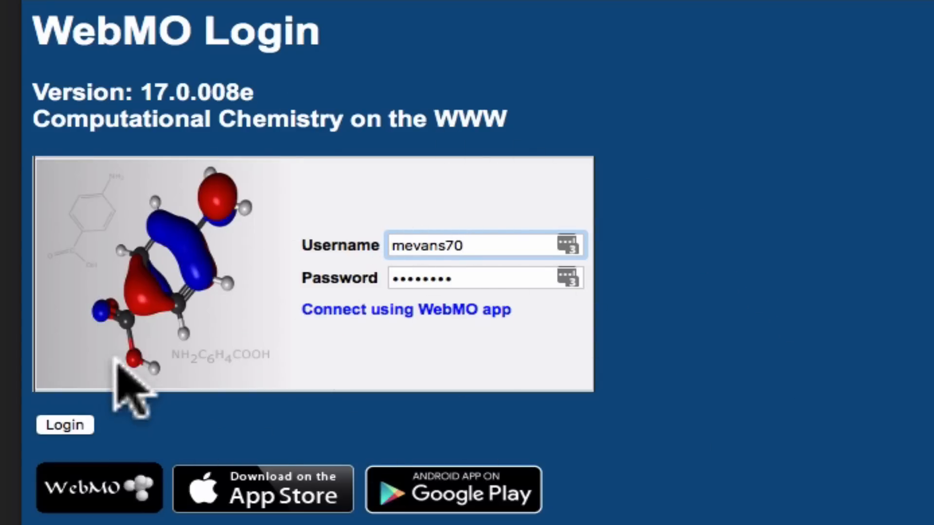
Log in to WebMO with the prefilled account credentials
click(66, 425)
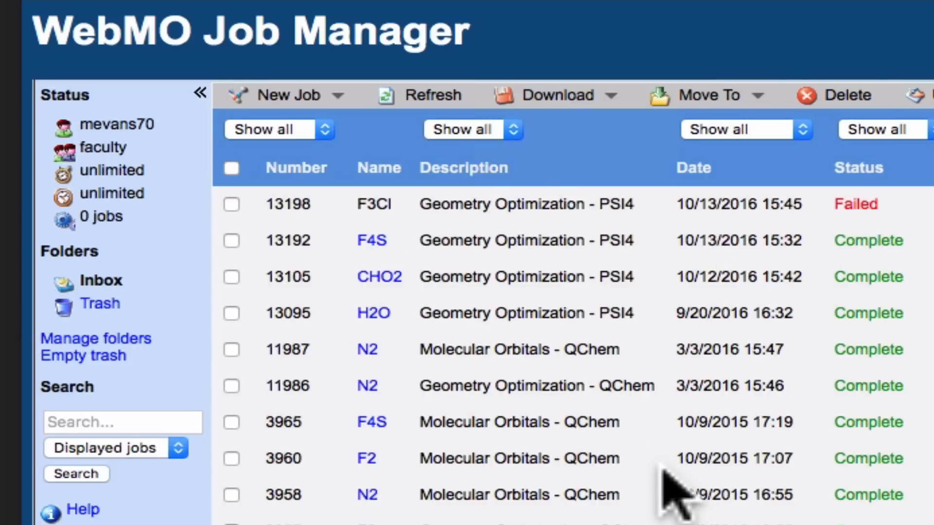
Create a brand-new job from the Job Manager's New Job options
click(284, 101)
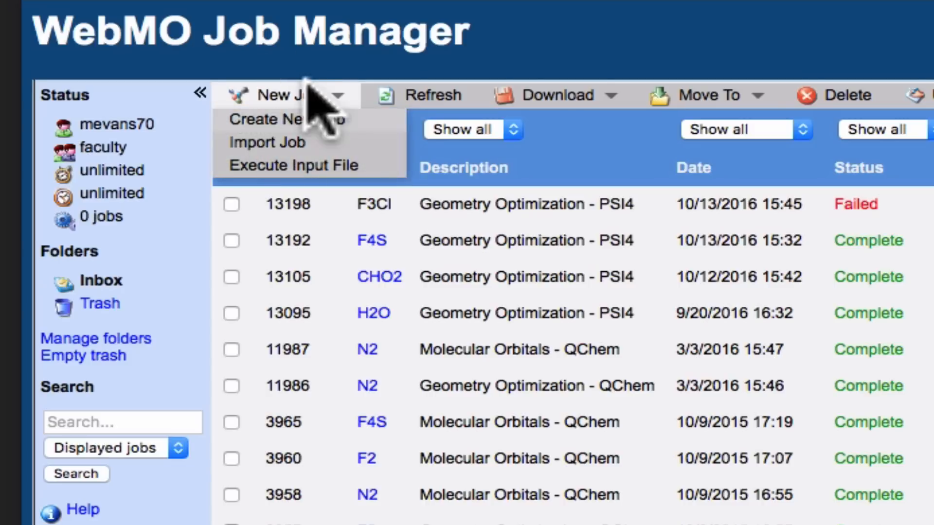
click(295, 122)
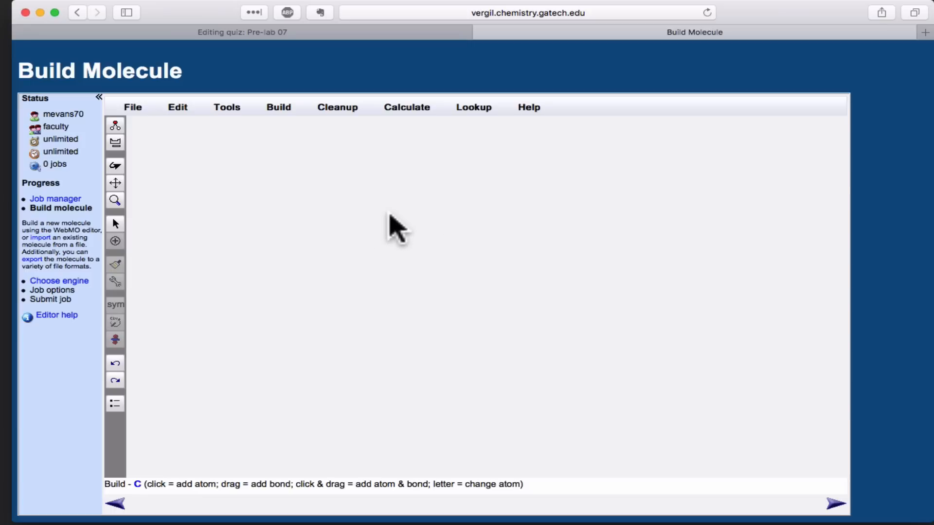
Sketch a central carbon with three bonded atoms, the top one double-bonded
click(379, 268)
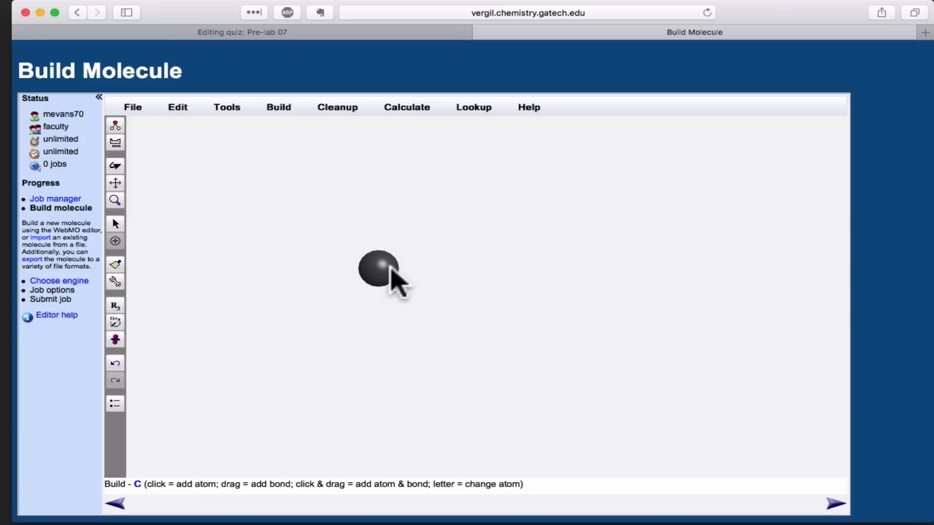
drag(381, 270, 376, 197)
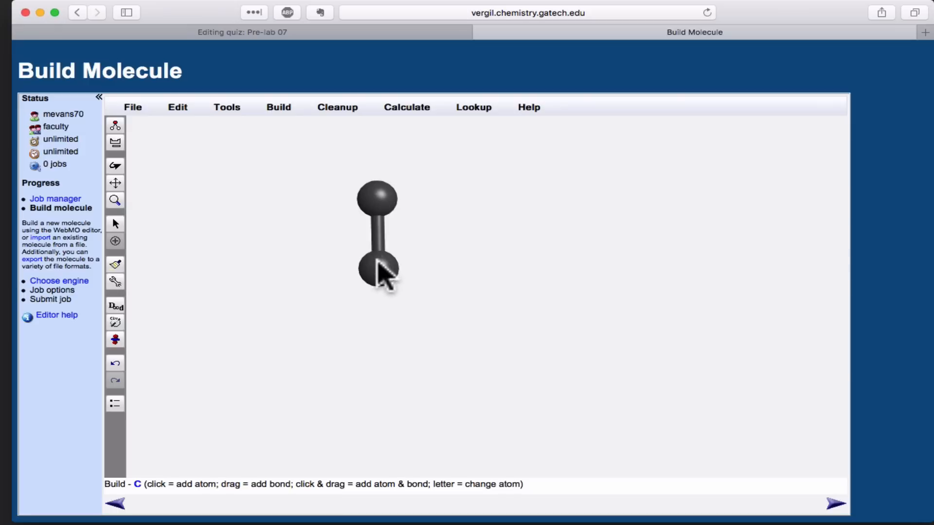
drag(381, 268, 453, 302)
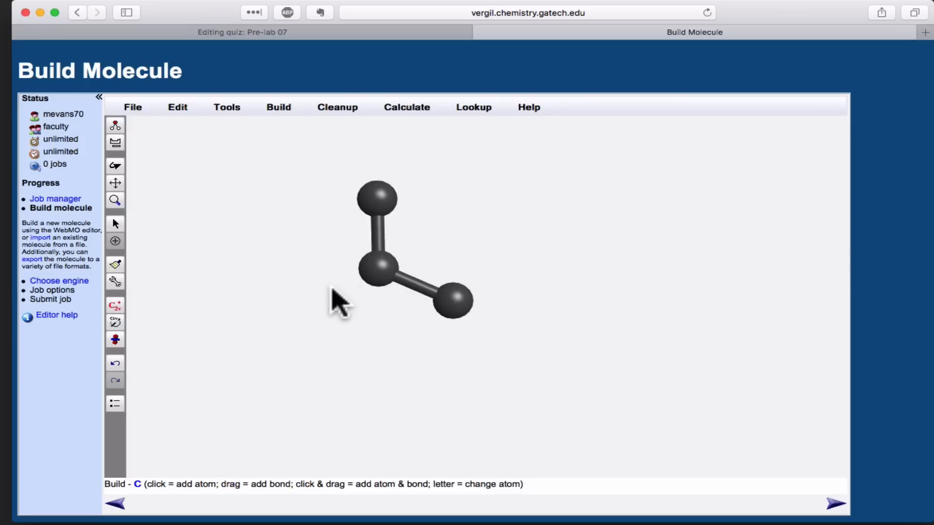
drag(380, 272, 317, 300)
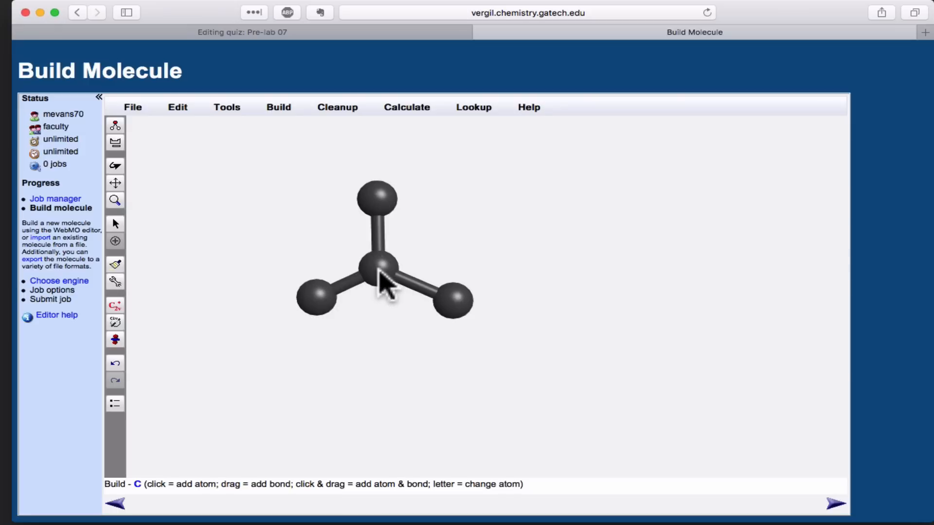
drag(378, 269, 380, 201)
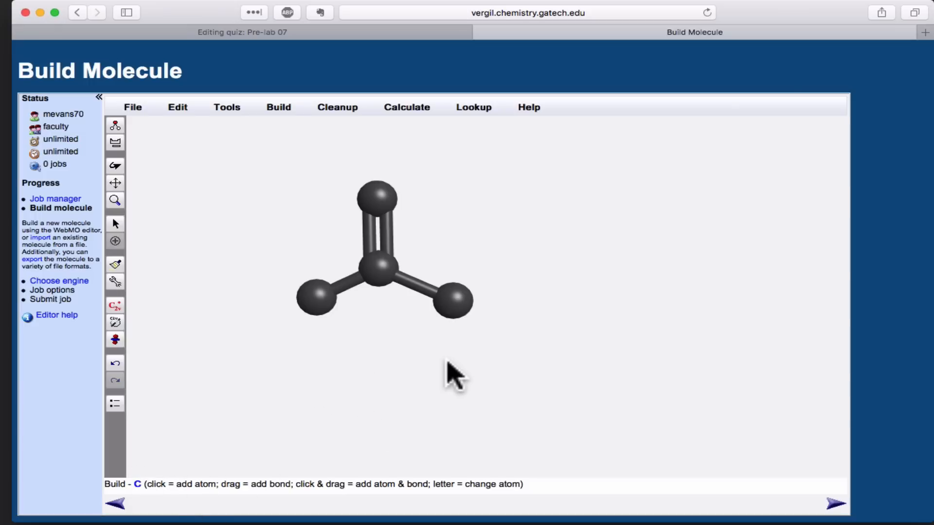
Change the top atom to oxygen and the left atom to hydrogen
key(o)
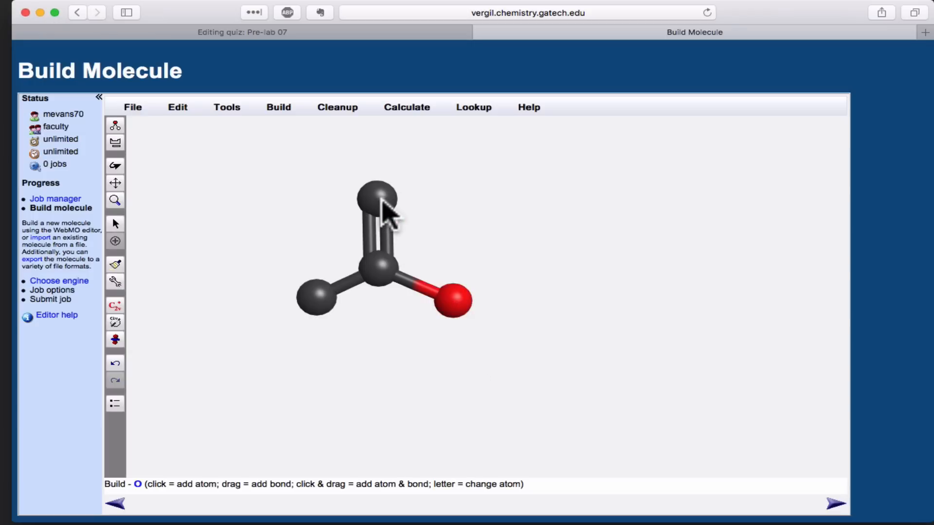
click(384, 205)
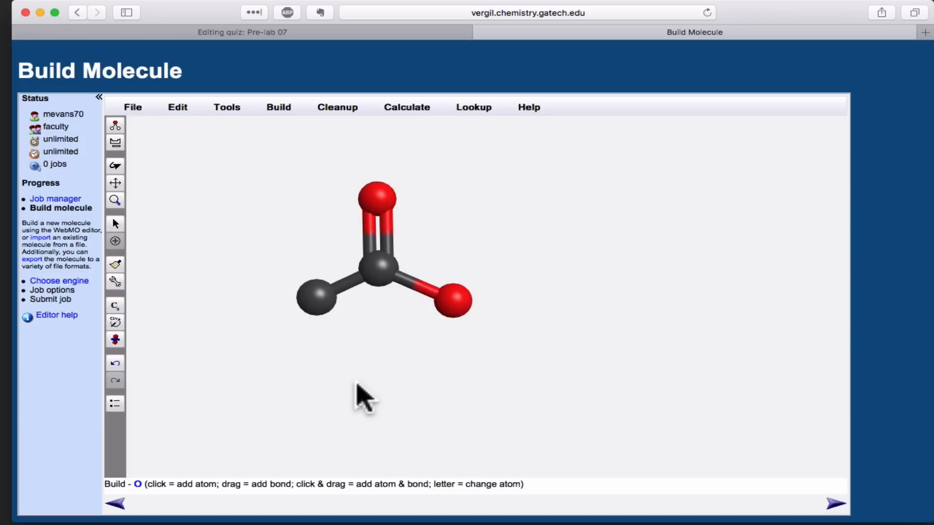
key(h)
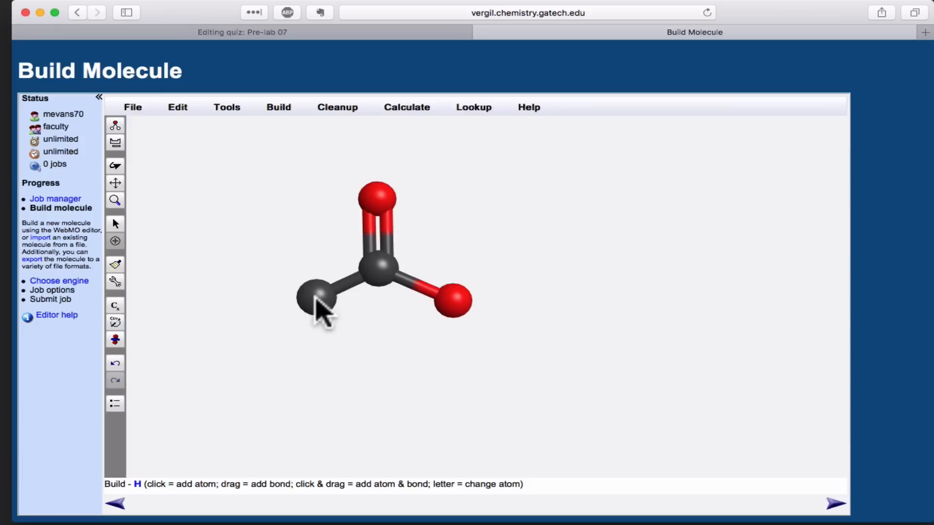
click(316, 299)
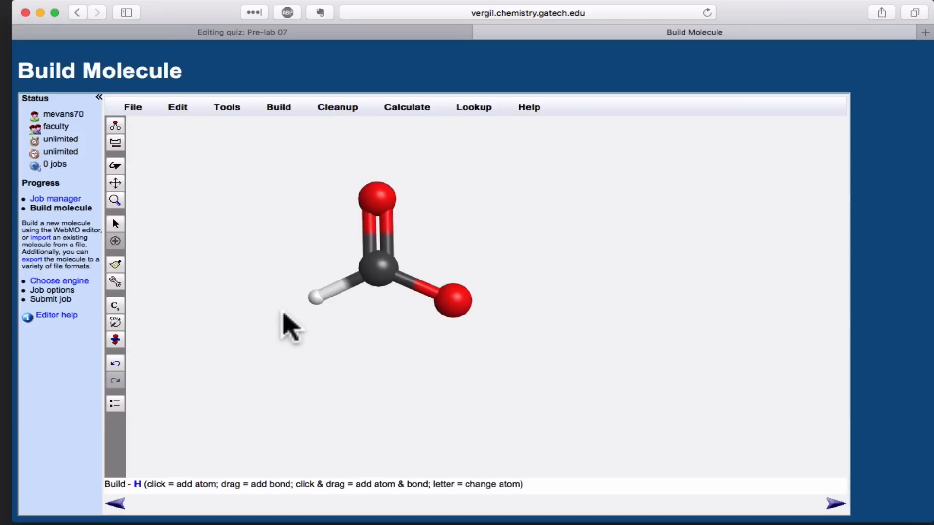
Select the singly bonded oxygen and bring up its Charge editor
click(116, 223)
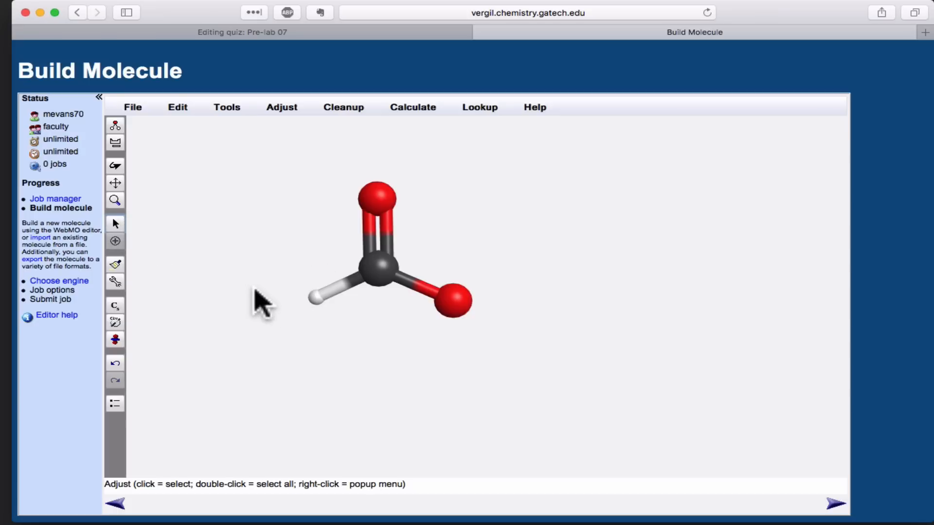
click(455, 305)
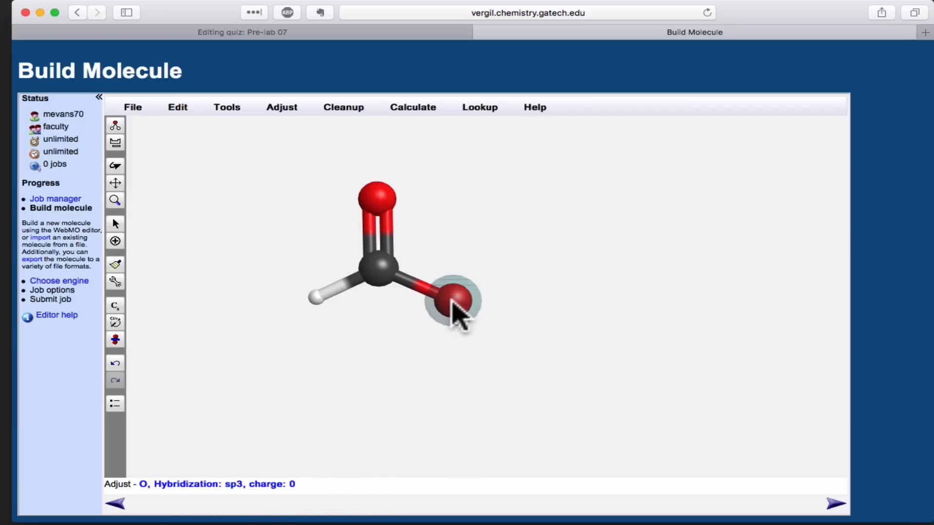
right_click(454, 308)
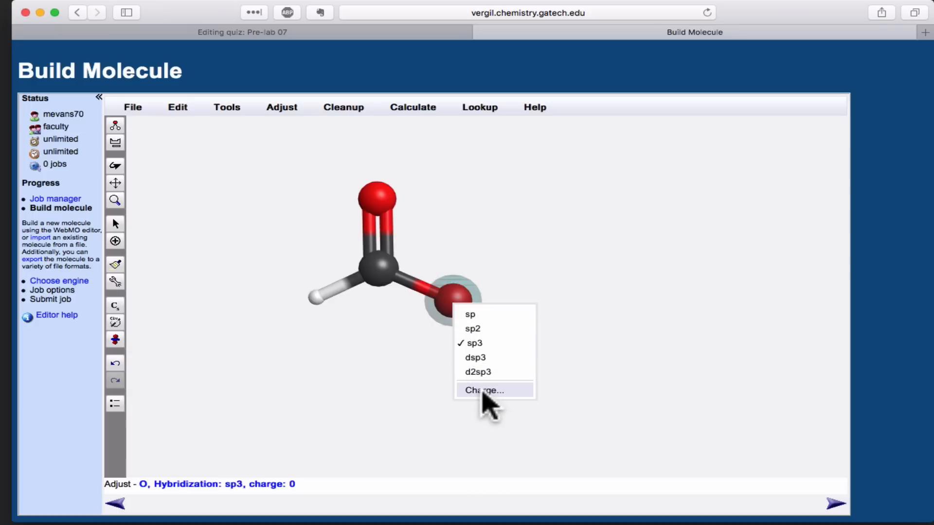
click(485, 390)
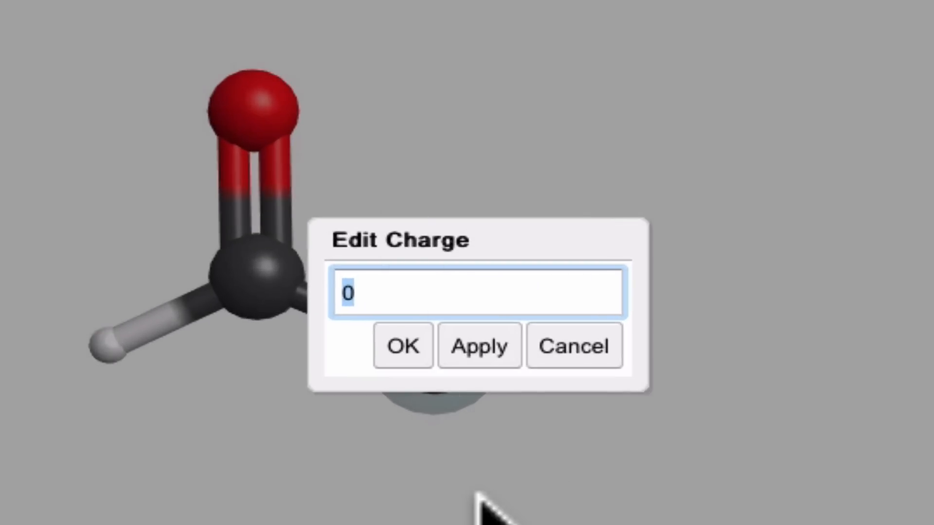
text(-1)
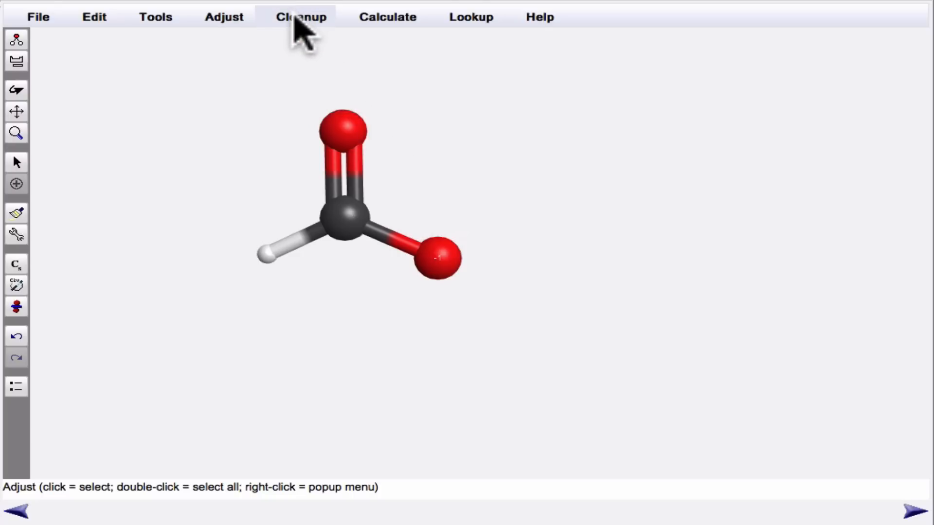
Clean up the molecule with Comprehensive - Idealized and rotate it for a better view
click(300, 21)
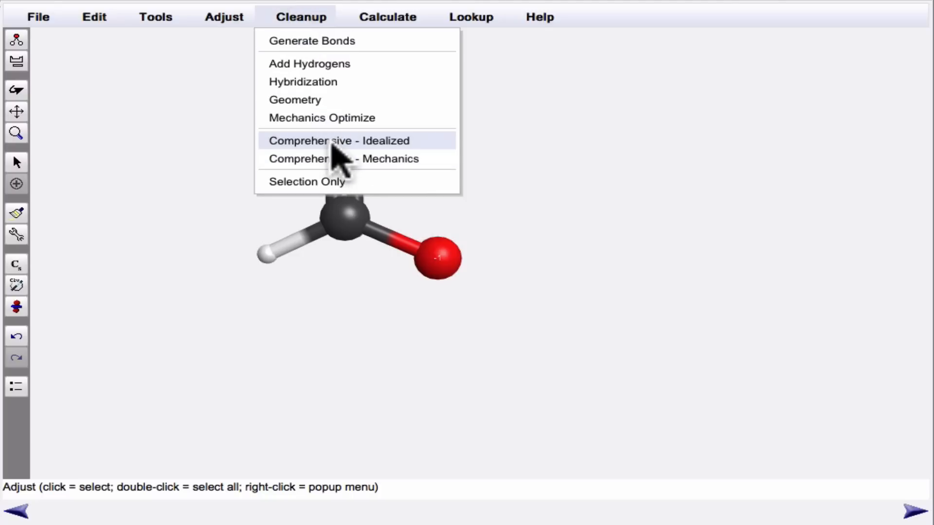
click(339, 143)
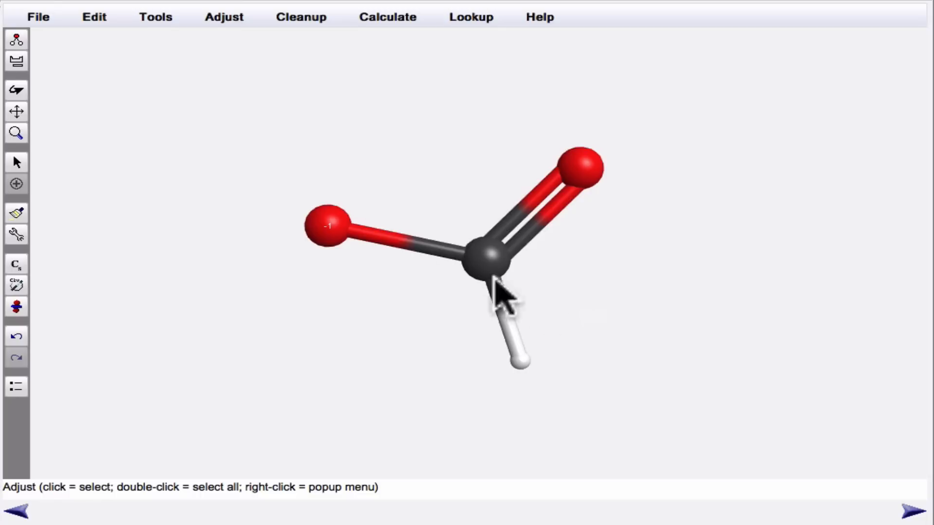
click(16, 91)
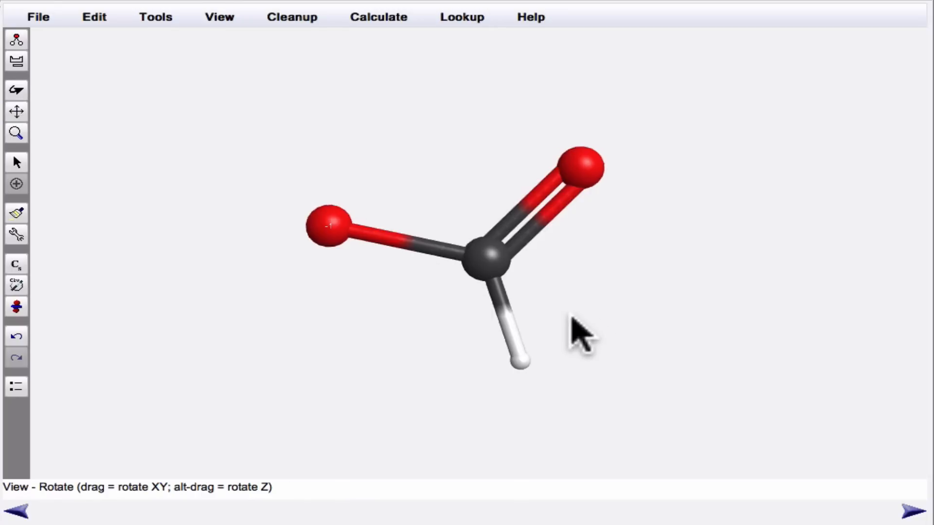
mouse_move(575, 329)
mouse_down()
mouse_move(400, 289)
mouse_move(340, 298)
mouse_move(341, 315)
mouse_move(335, 275)
mouse_move(344, 323)
mouse_move(338, 307)
mouse_move(351, 292)
mouse_move(348, 324)
mouse_move(344, 298)
mouse_up()
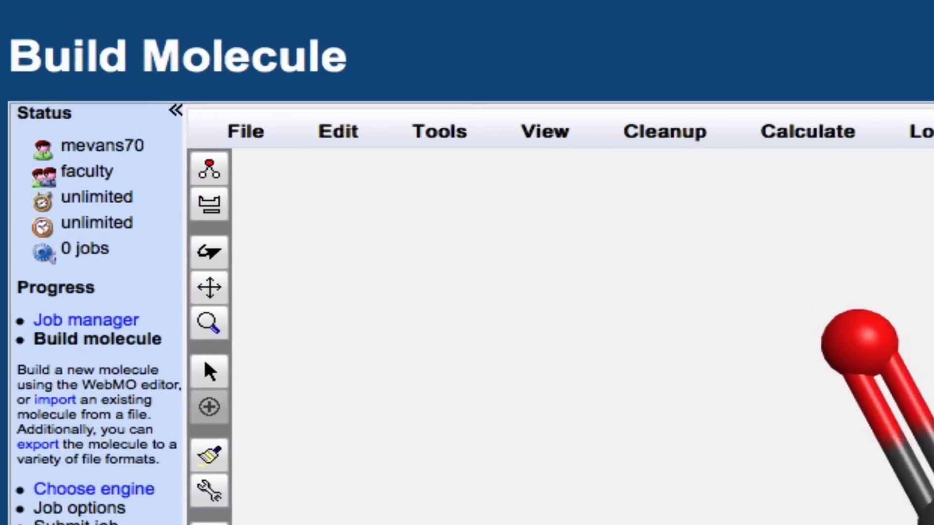
Continue to the engine choice and proceed with PSI4 to the job options
click(912, 512)
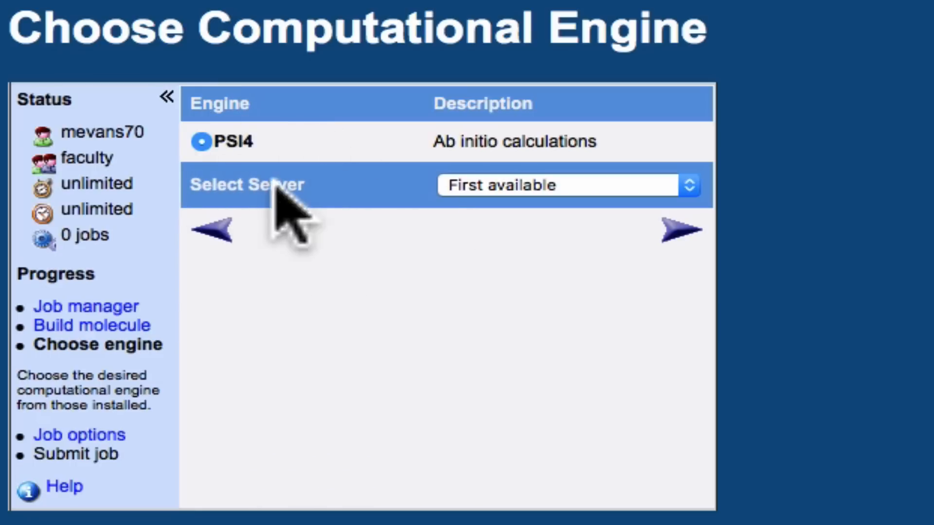
click(676, 232)
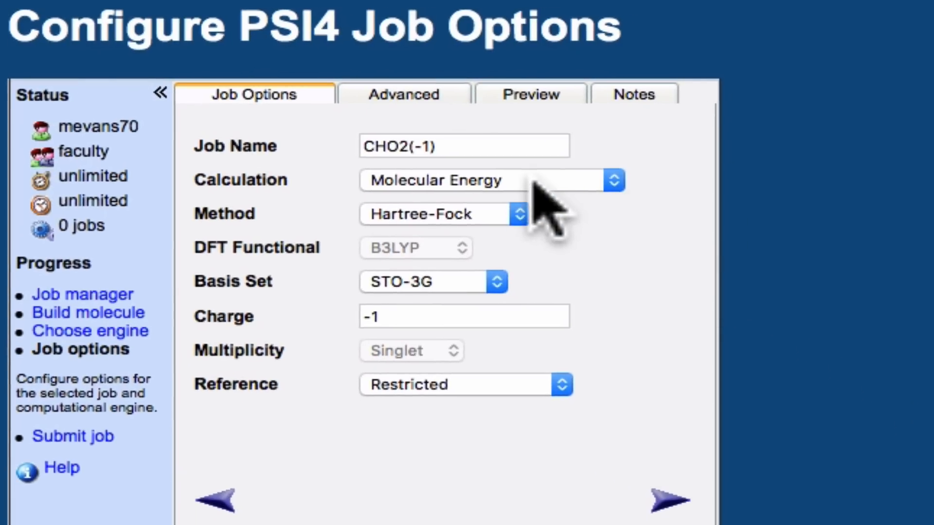
Choose Geometry Optimization with the 6-31G* basis set and submit the job
click(532, 184)
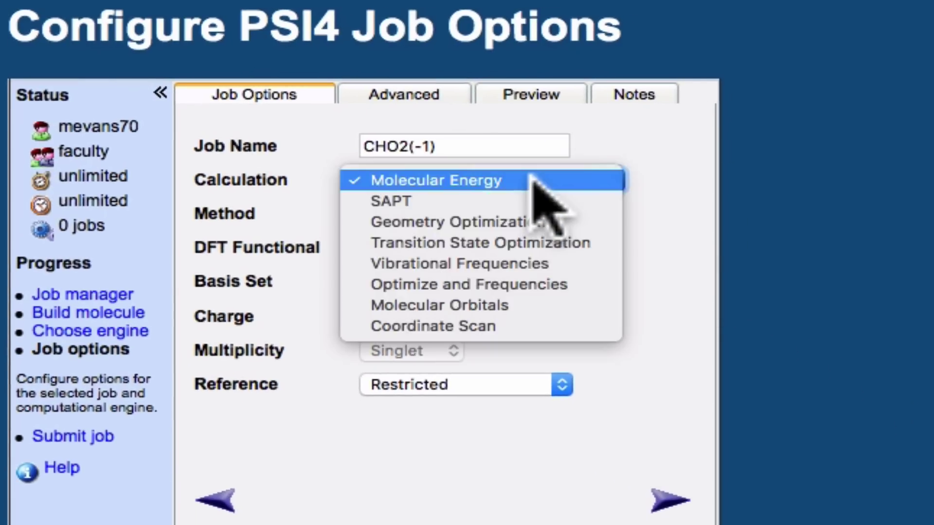
click(504, 221)
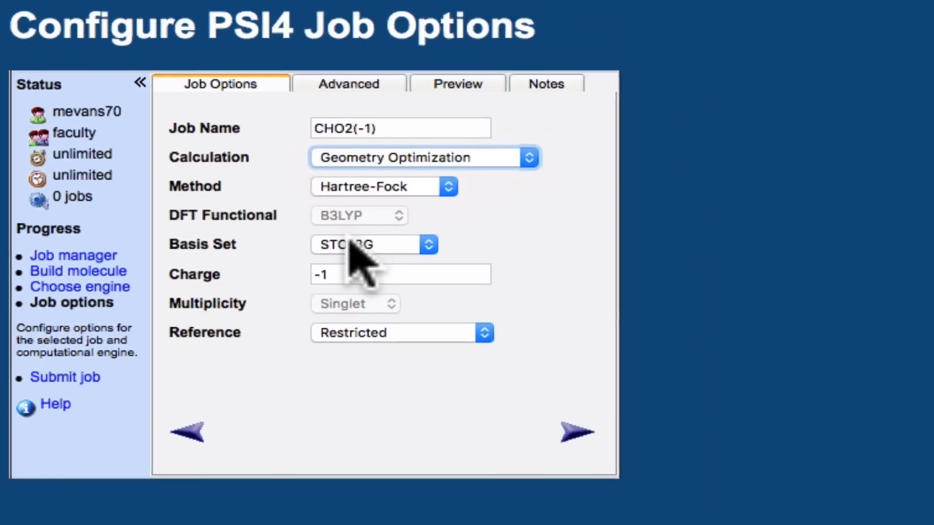
click(342, 241)
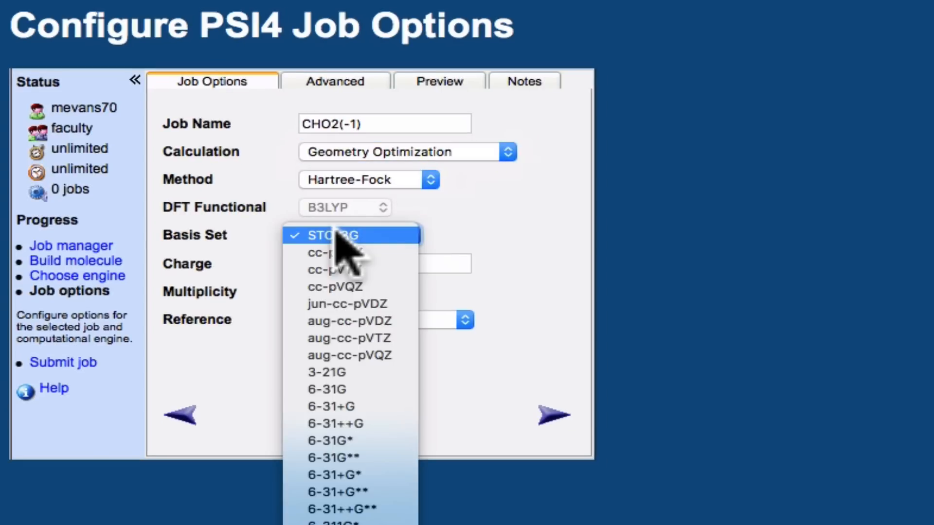
click(365, 445)
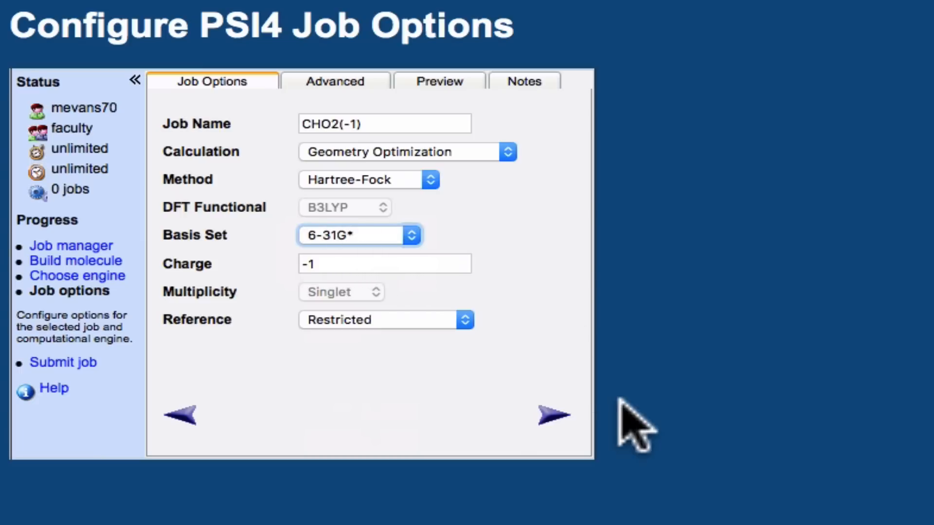
click(549, 417)
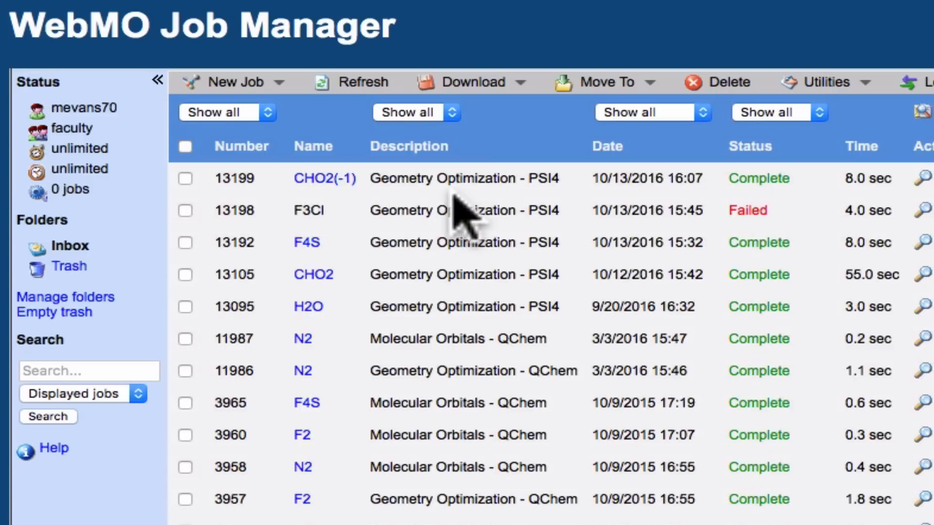
Open the results of the completed CHO2(-1) optimization job 13199
click(332, 183)
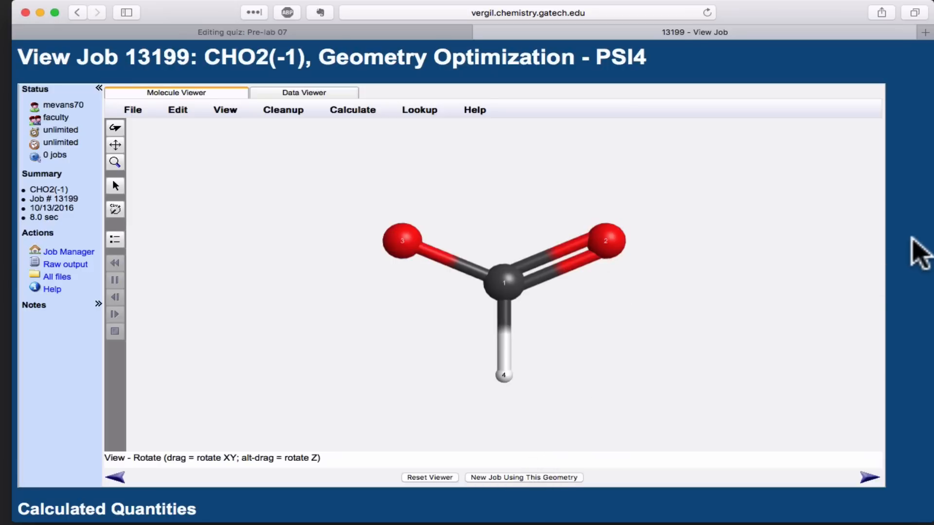
scroll(921, 254, down, 1)
scroll(920, 253, down, 2)
scroll(921, 254, down, 4)
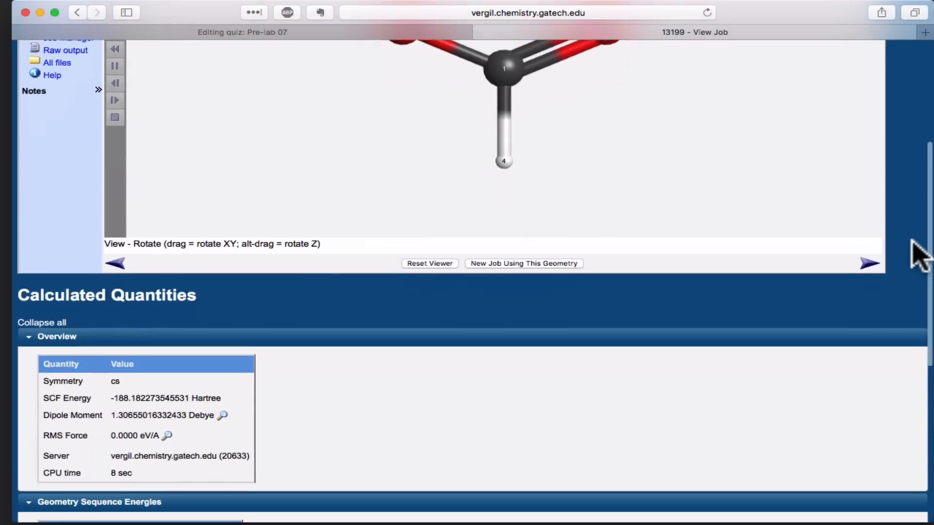
scroll(920, 256, down, 4)
scroll(921, 256, down, 3)
scroll(921, 255, down, 3)
scroll(920, 257, down, 1)
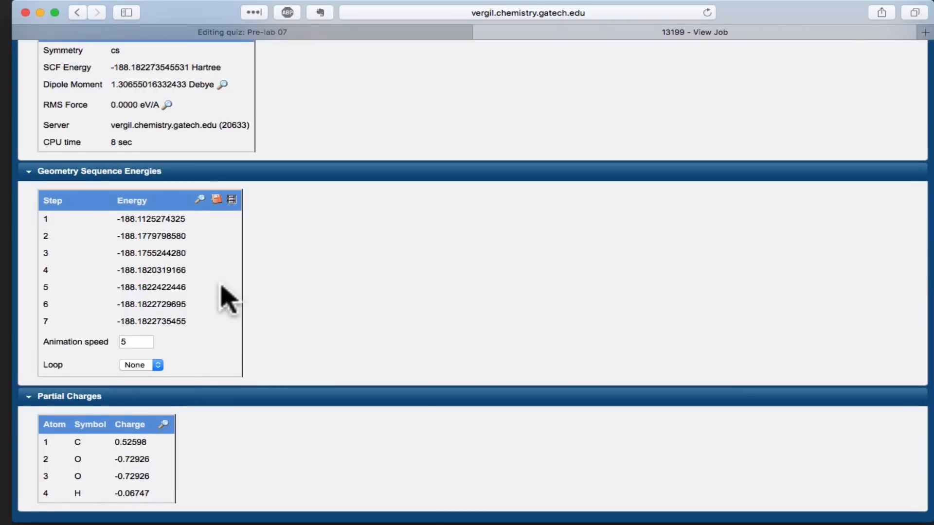
scroll(506, 334, up, 6)
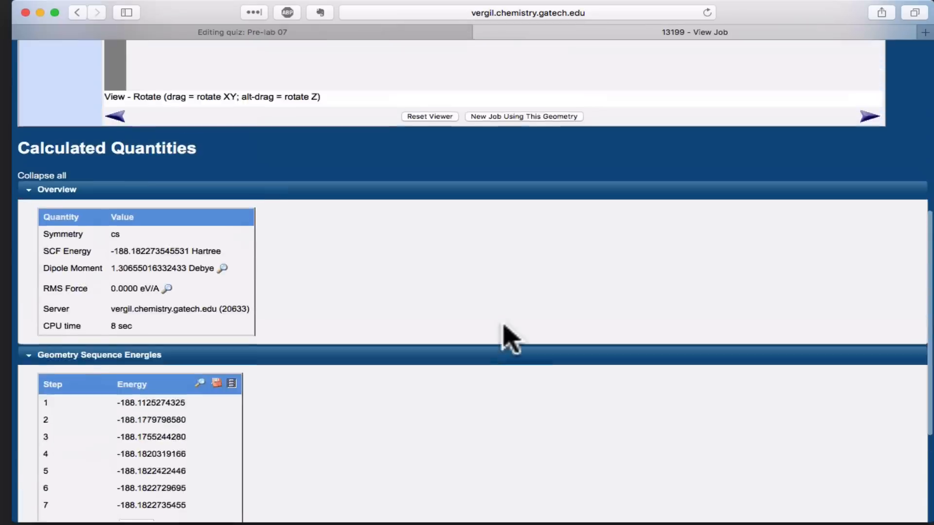
scroll(511, 333, up, 4)
scroll(541, 402, down, 3)
scroll(546, 406, down, 7)
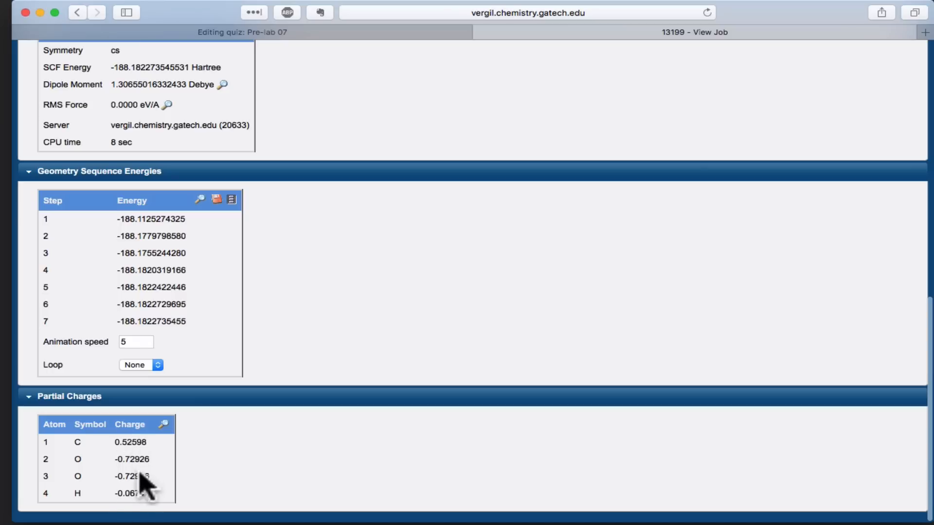
scroll(650, 416, up, 3)
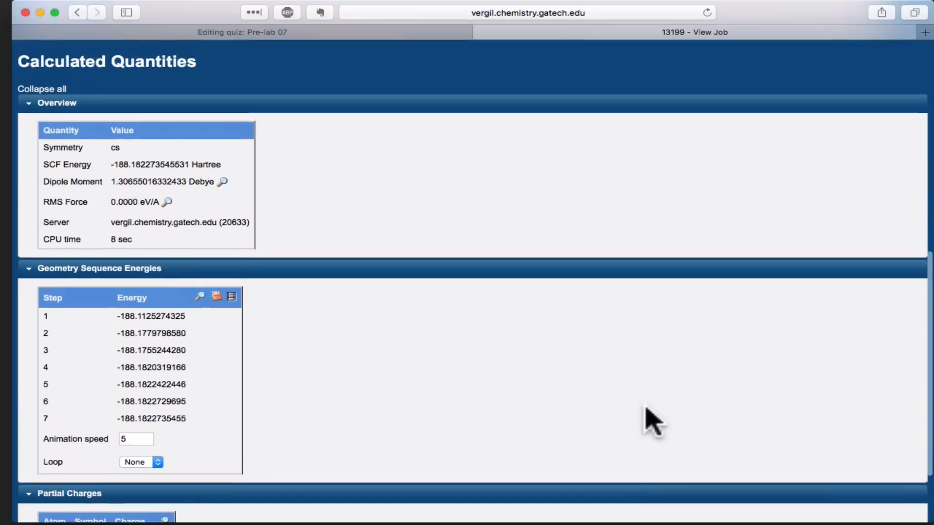
scroll(650, 417, up, 8)
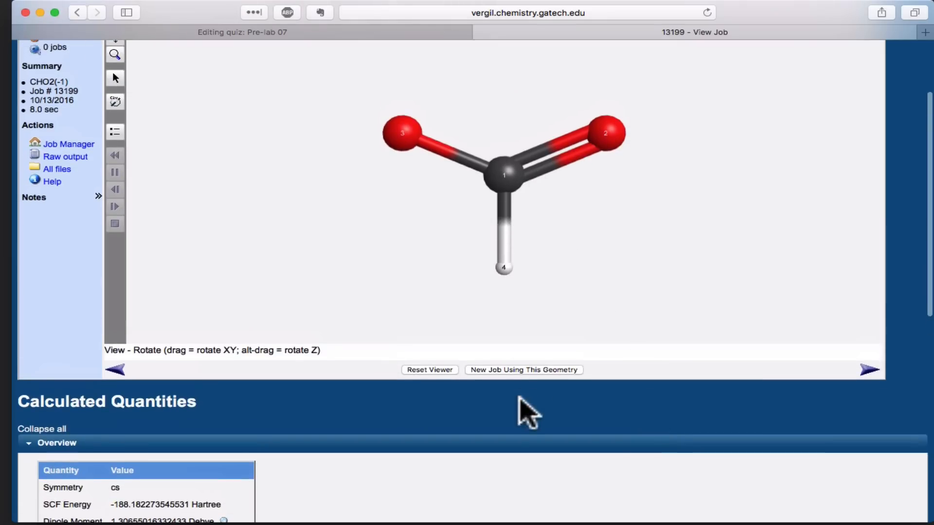
scroll(521, 406, down, 10)
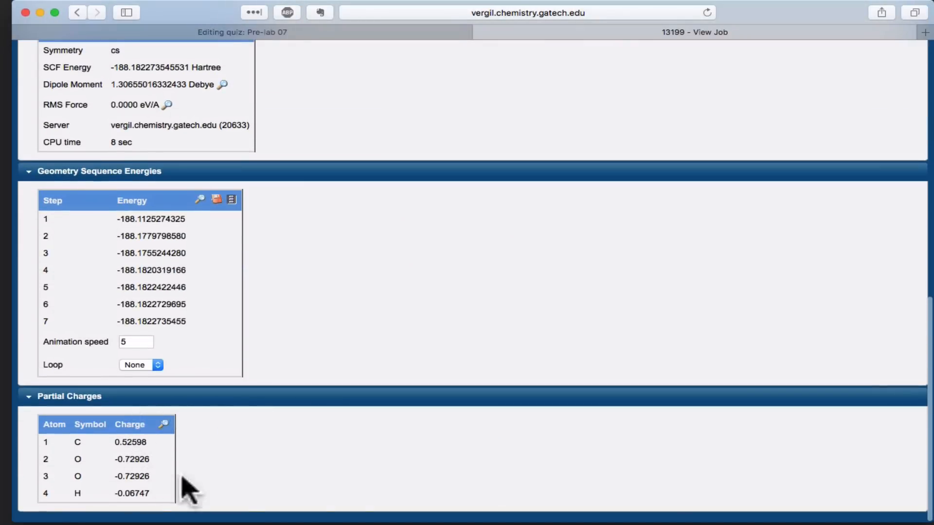
scroll(628, 405, up, 5)
scroll(626, 402, up, 5)
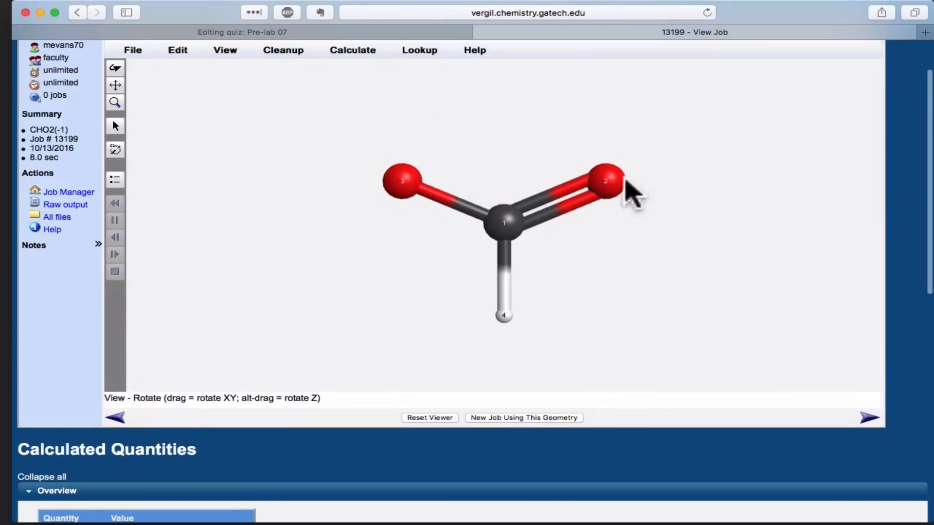
scroll(590, 476, down, 5)
scroll(580, 480, down, 3)
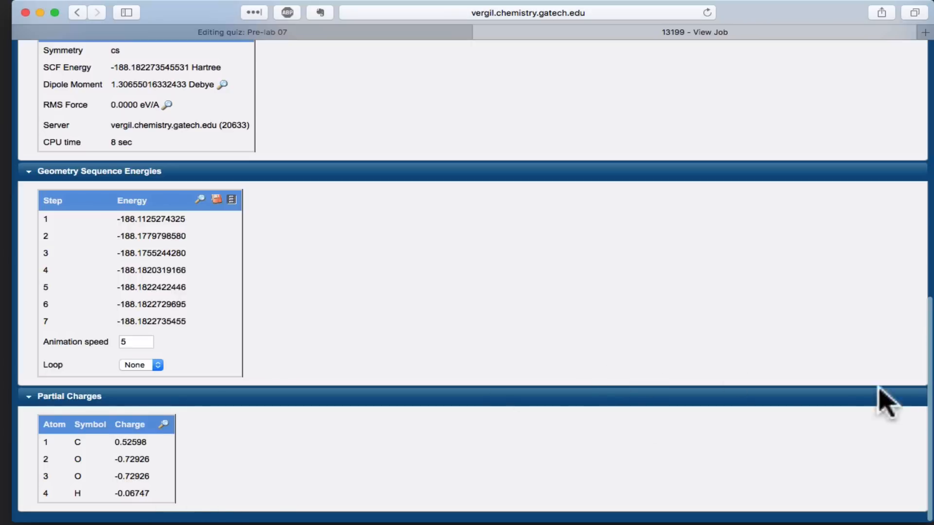
scroll(772, 371, up, 5)
scroll(772, 371, up, 2)
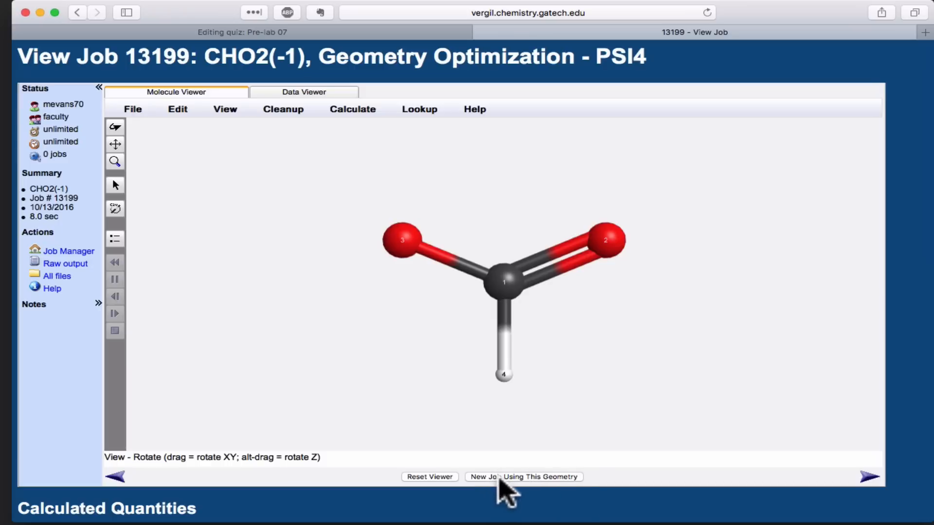
Start a new job from the optimized geometry and continue without symmetrizing
click(522, 478)
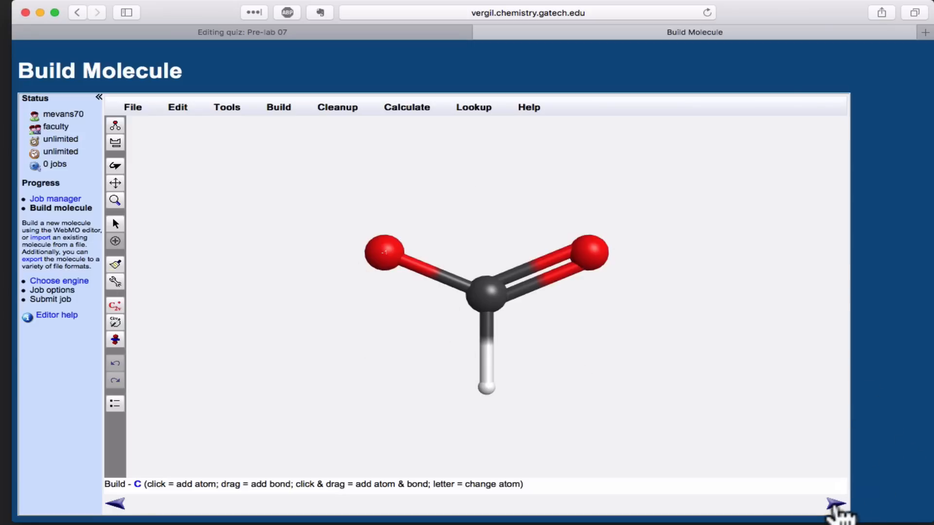
click(834, 504)
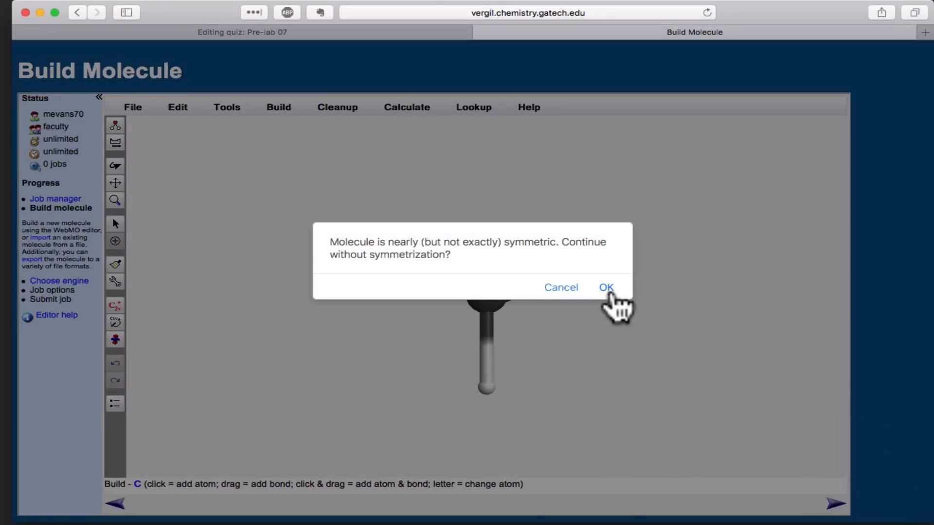
click(607, 287)
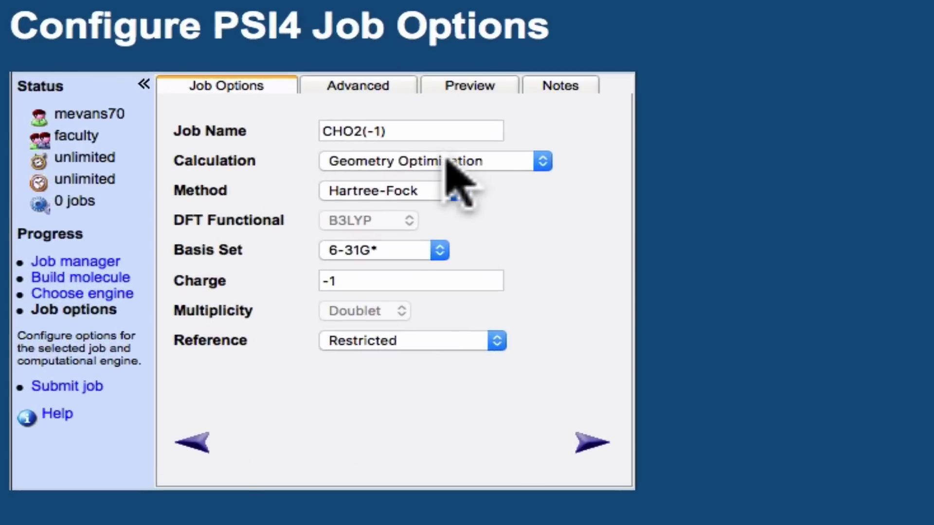
Submit a PSI4 Molecular Orbitals job for CHO2(-1)
click(446, 162)
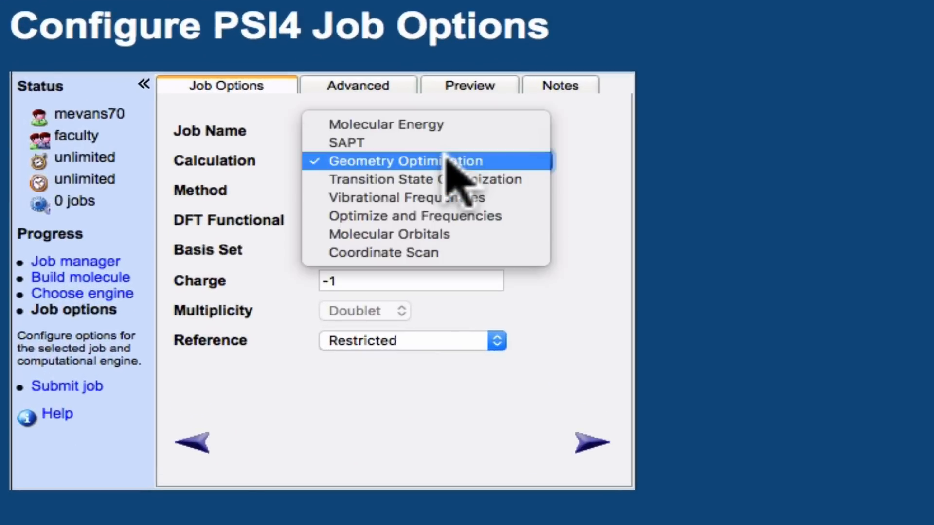
click(431, 234)
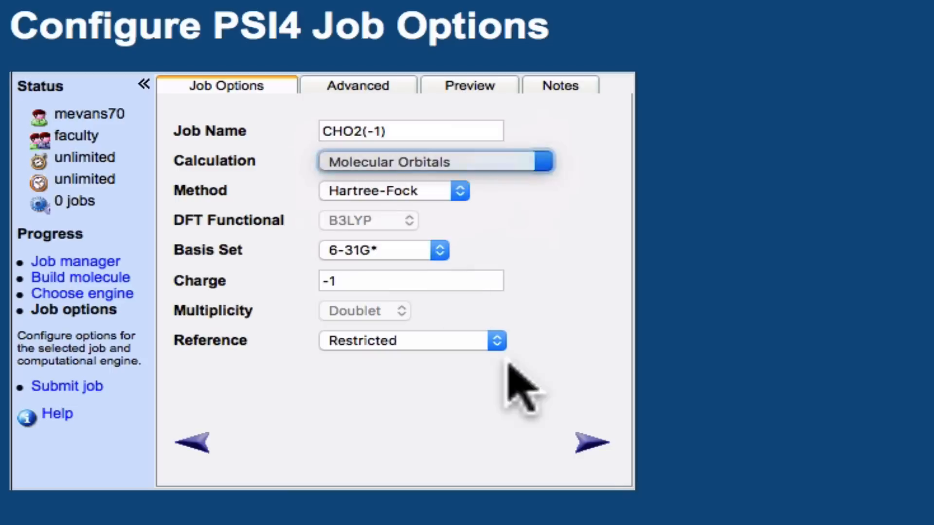
click(584, 445)
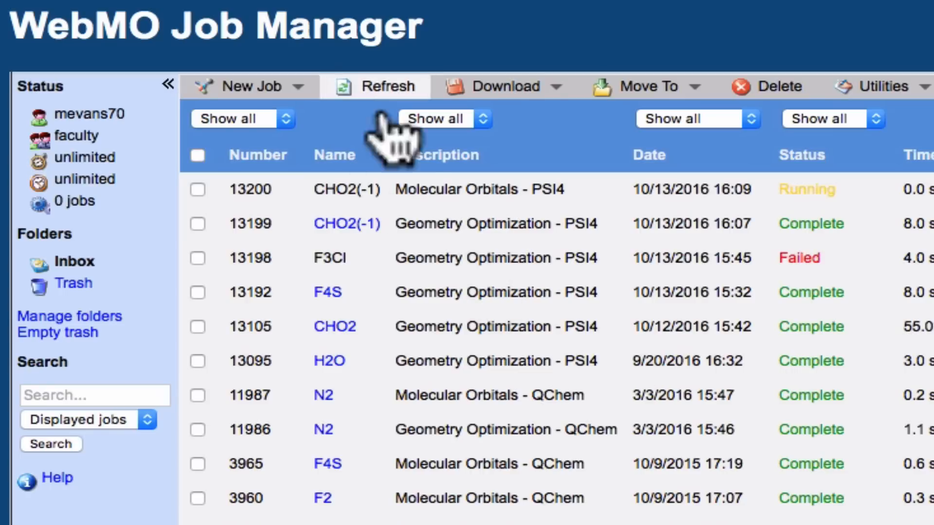
Refresh the Job Manager and view job 13200's 47-orbital energy table
click(386, 95)
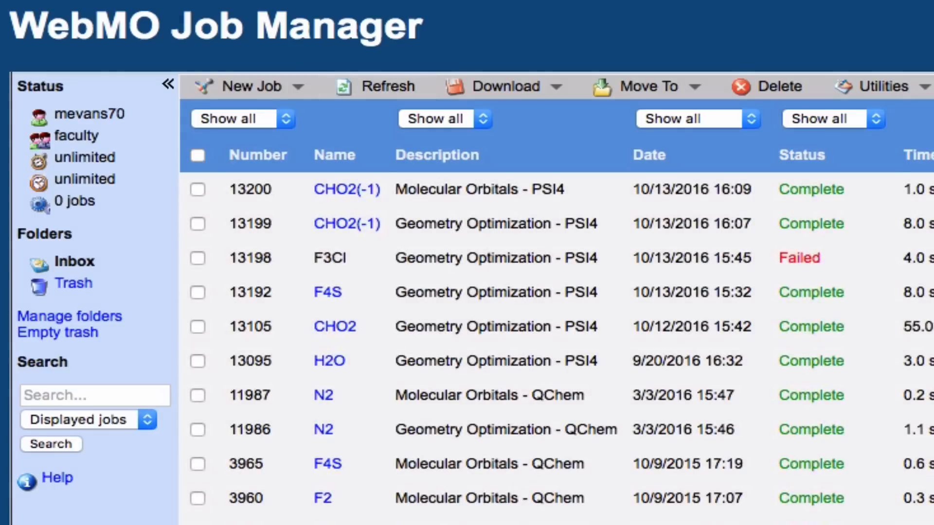
click(349, 189)
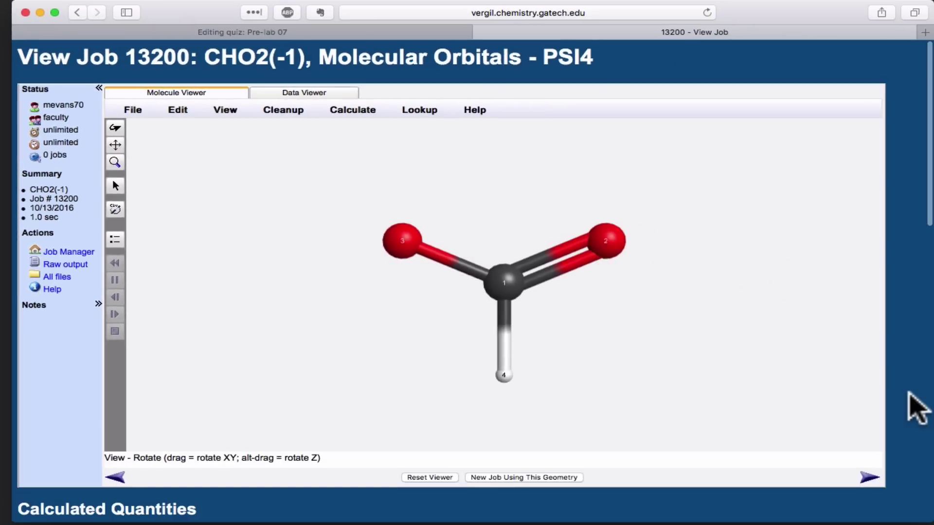
scroll(915, 407, down, 2)
scroll(915, 407, down, 2)
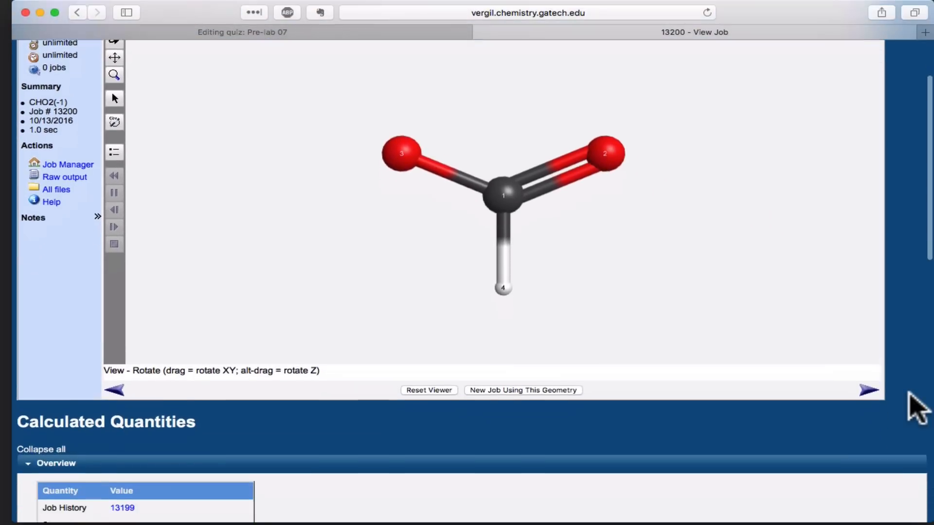
scroll(915, 407, down, 2)
scroll(915, 407, down, 3)
scroll(915, 407, down, 1)
scroll(916, 407, down, 1)
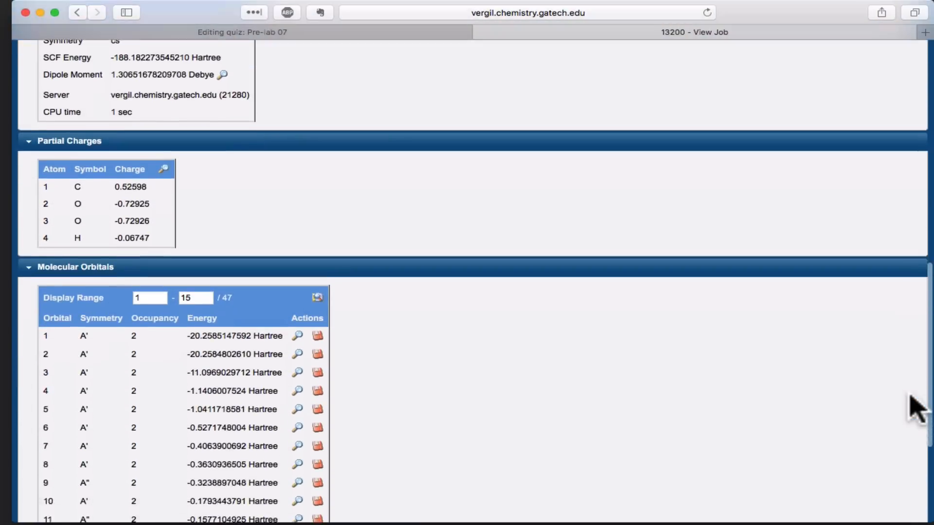
scroll(915, 407, down, 2)
scroll(916, 407, down, 1)
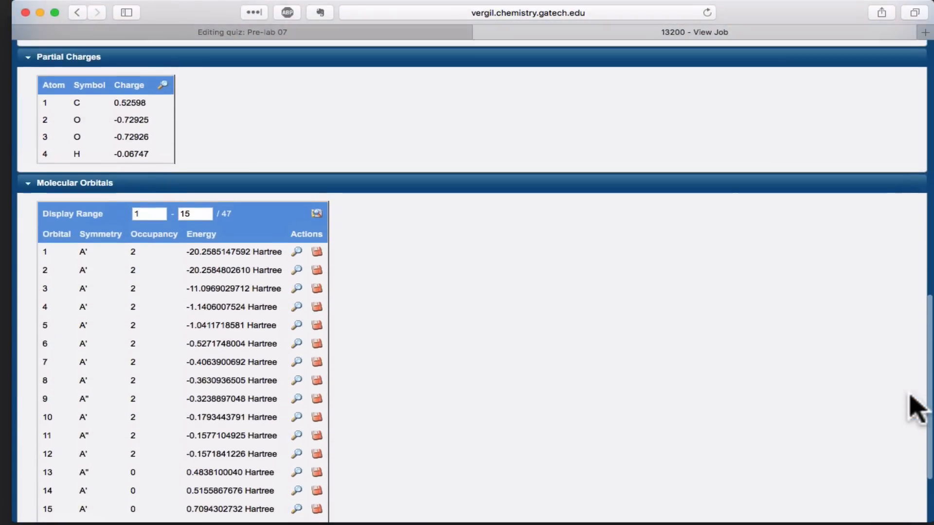
scroll(915, 407, up, 1)
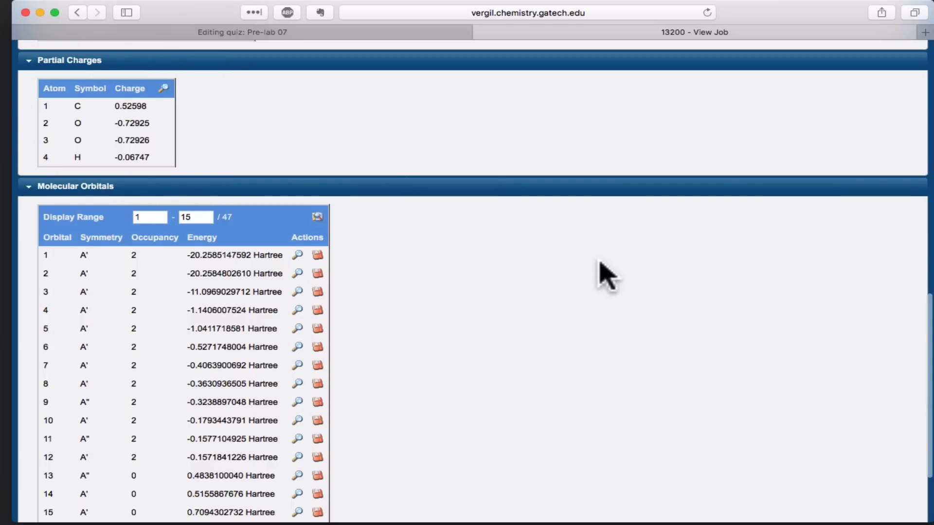
scroll(599, 274, down, 2)
scroll(598, 274, down, 2)
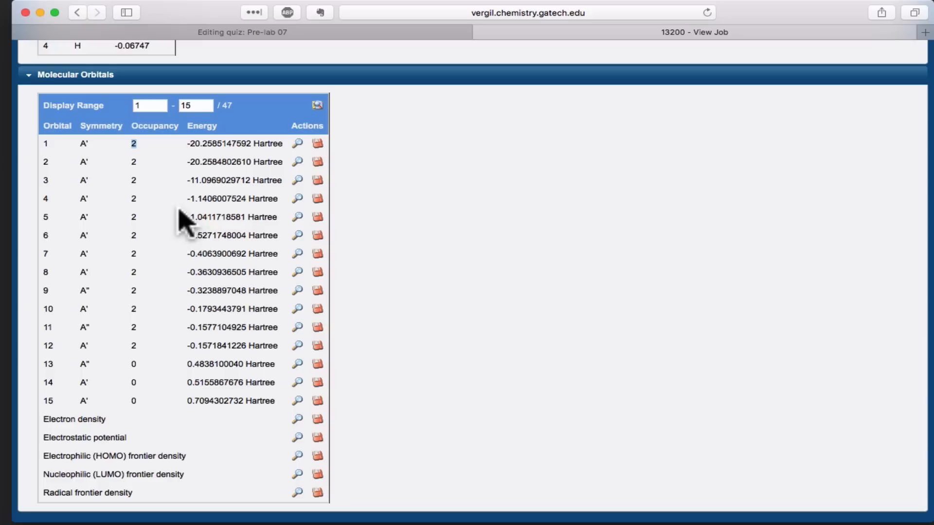
click(162, 201)
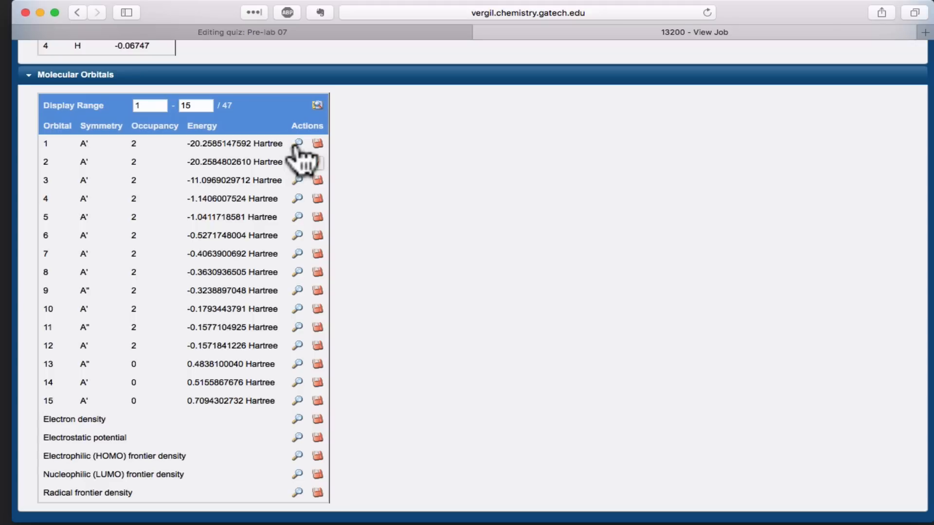
Display orbital 1, rotate the formate anion, then display orbital 12 (HOMO, -0.157 au)
click(297, 145)
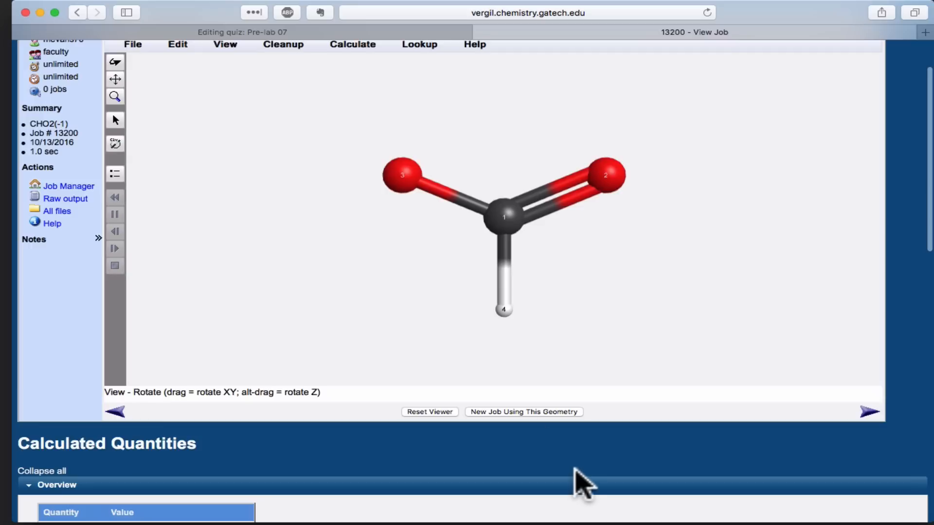
scroll(547, 442, up, 2)
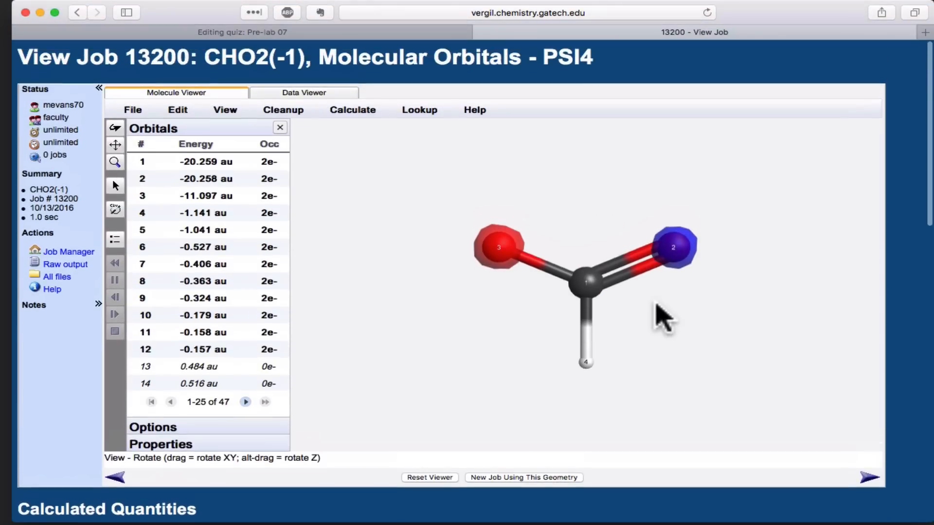
drag(656, 306, 658, 314)
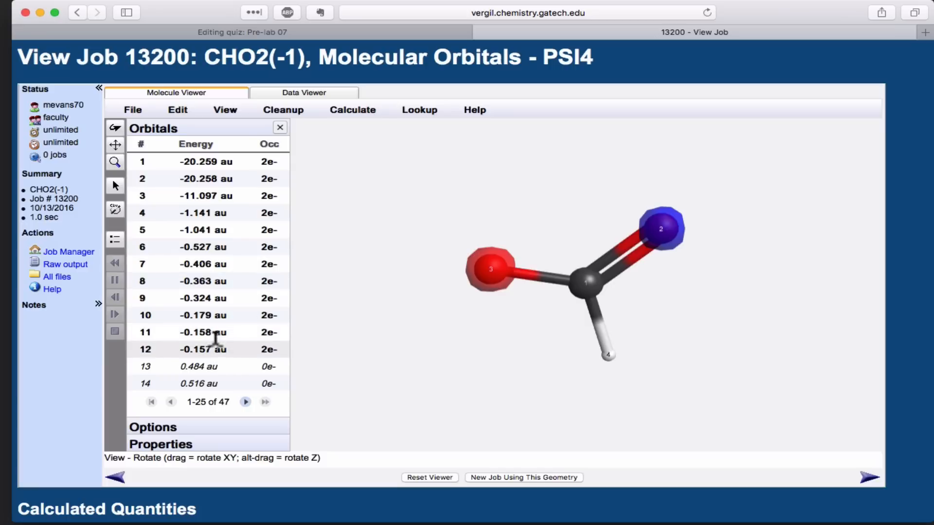
click(194, 344)
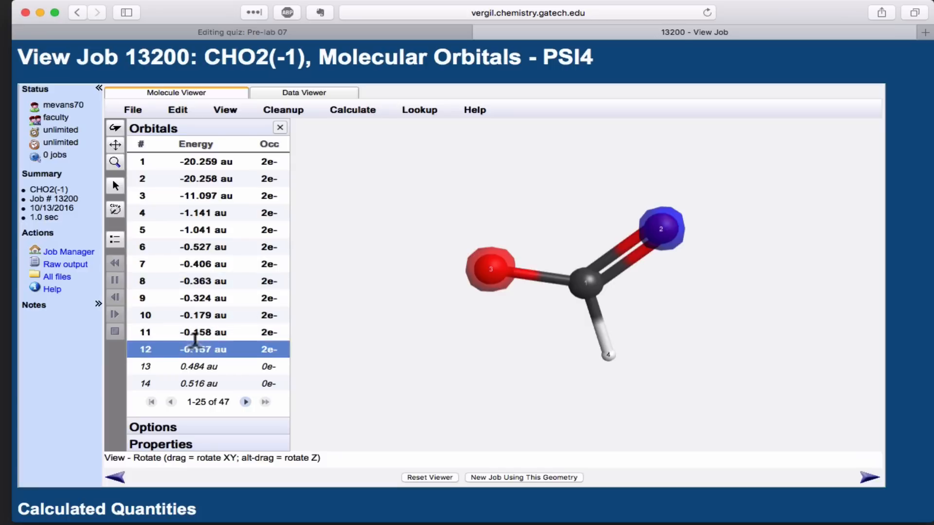